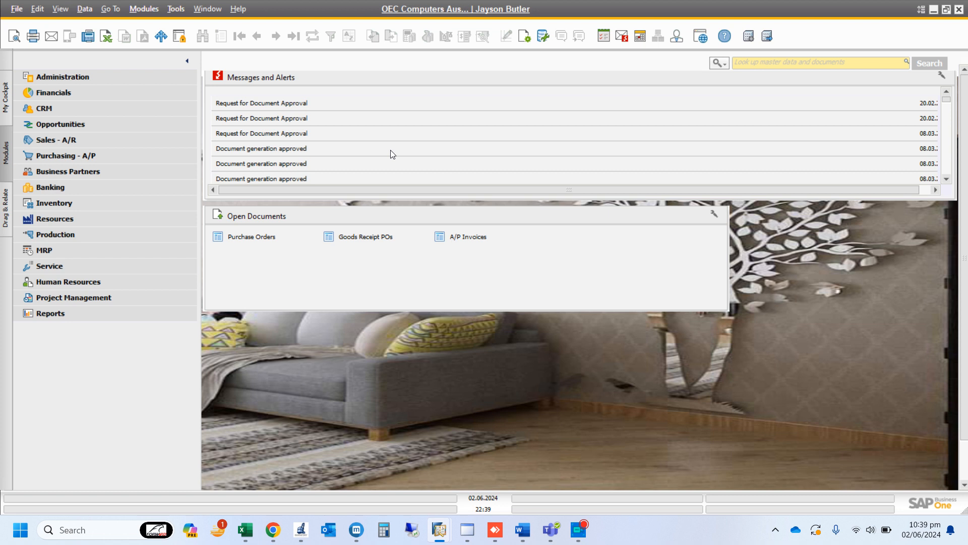
# Open a new Goods Issue from the inventory transactions and choose Last Purchase Price as its price list
pyautogui.click(102, 207)
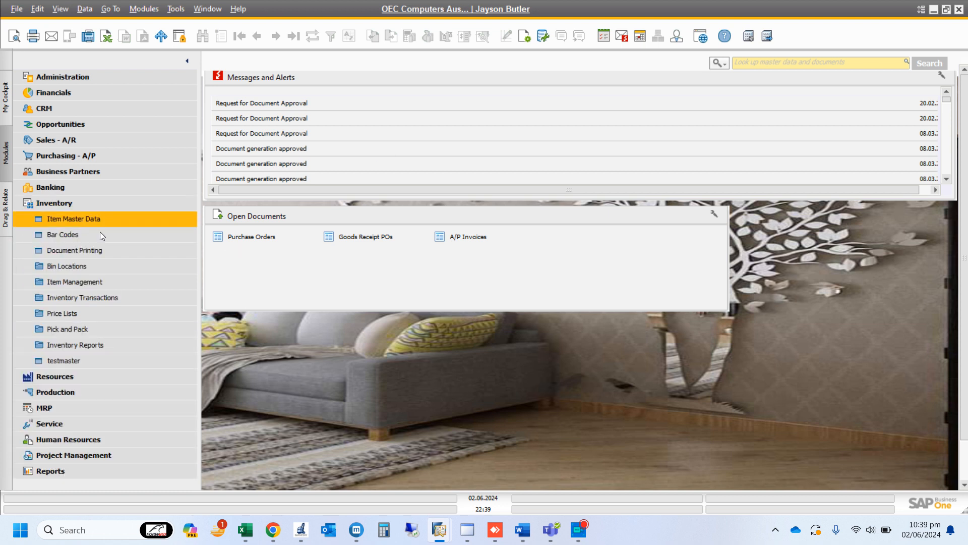
pyautogui.click(107, 298)
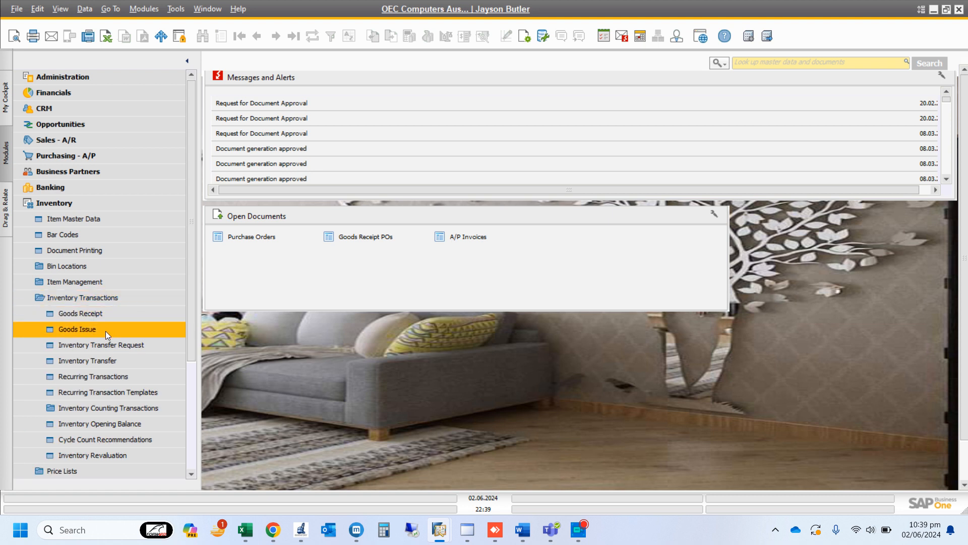
pyautogui.click(104, 331)
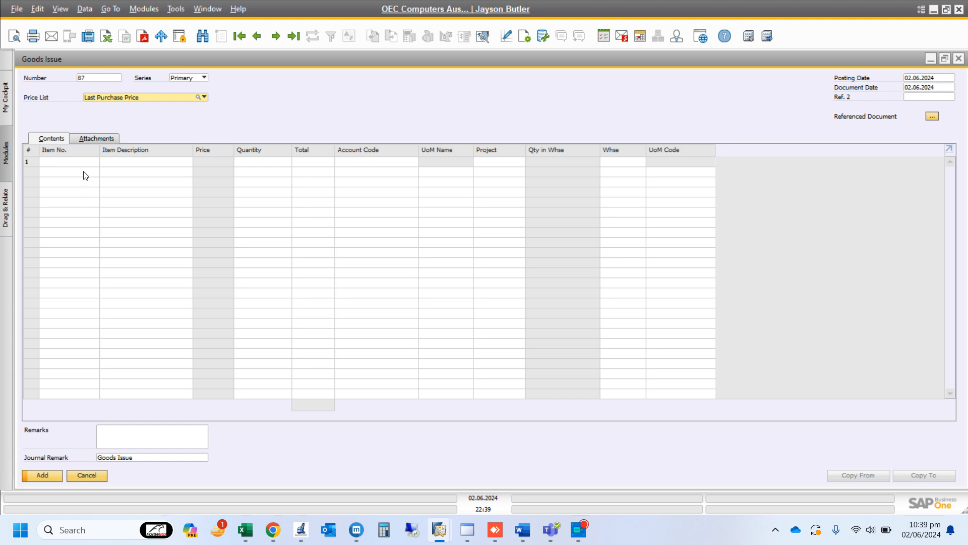
pyautogui.click(204, 97)
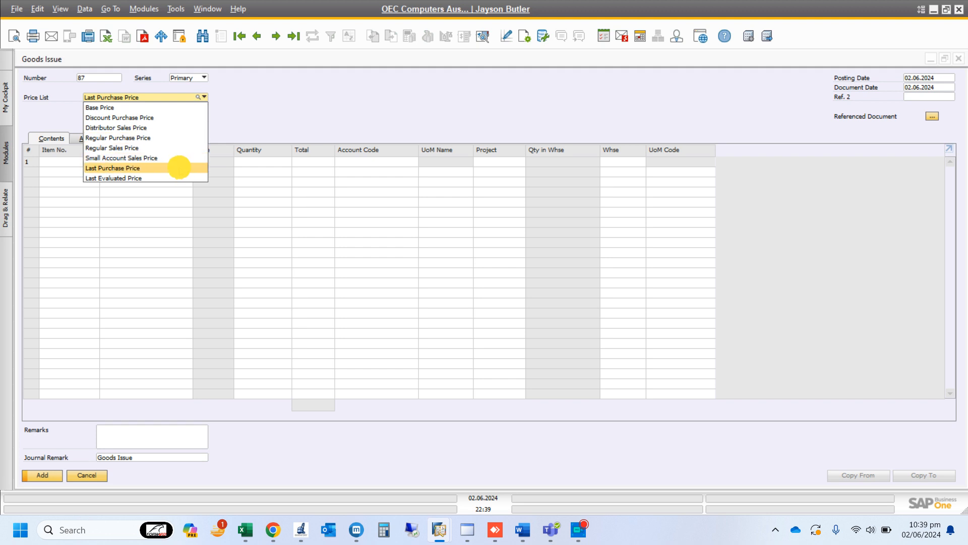
pyautogui.click(181, 171)
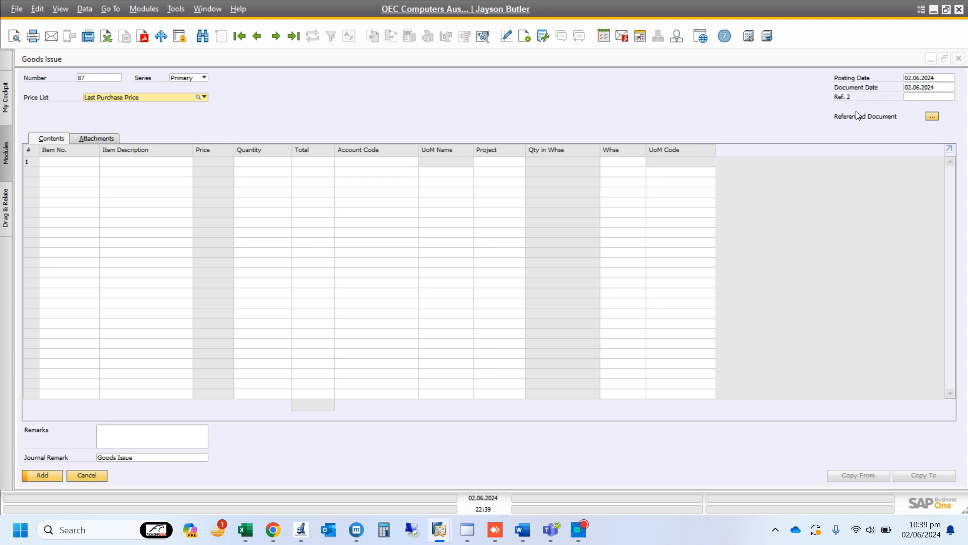
# Review the transaction types available for the goods issue's referenced document and close the reference information without choosing one
pyautogui.click(931, 117)
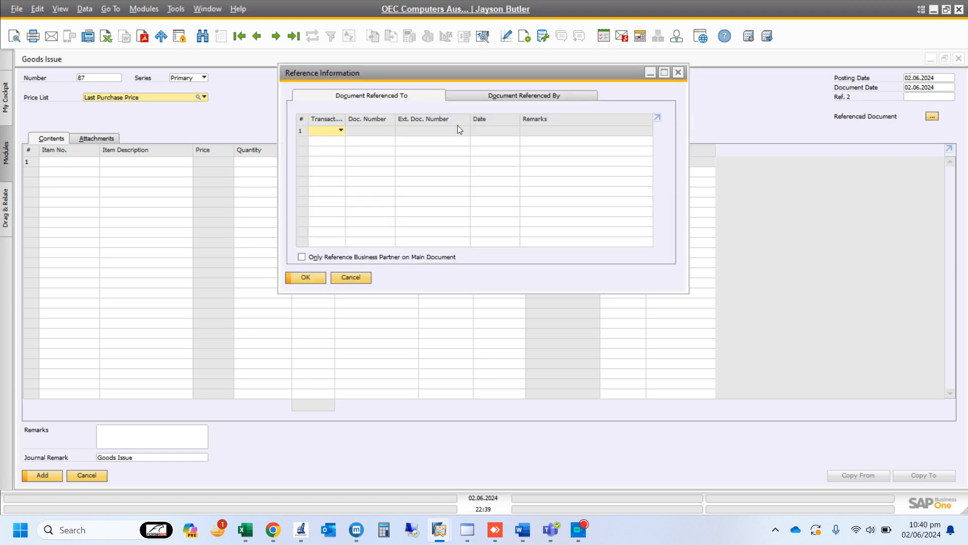
pyautogui.click(337, 129)
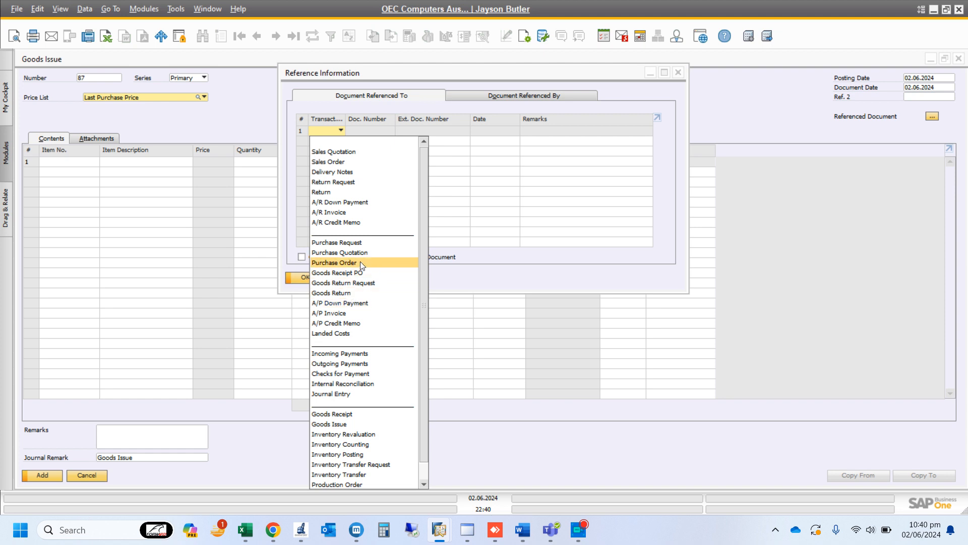
pyautogui.click(682, 69)
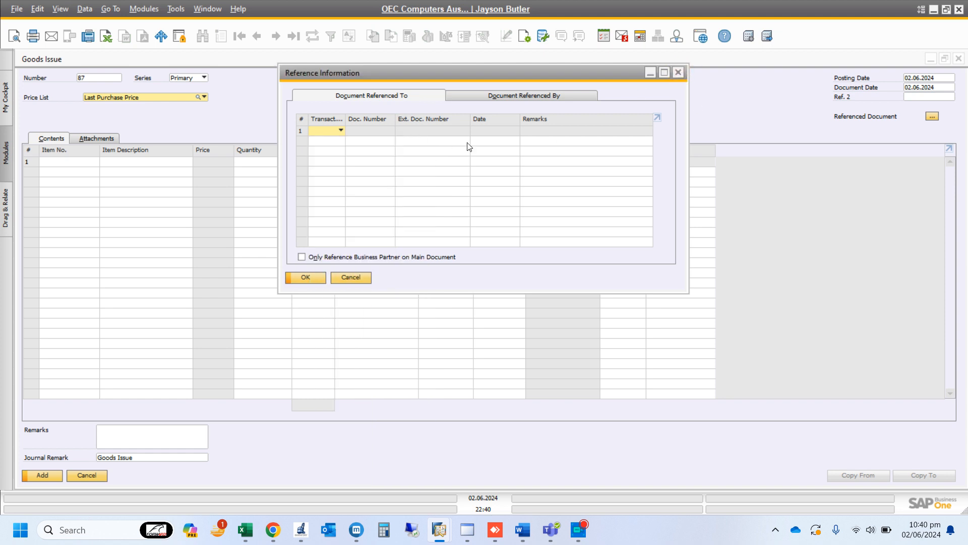
pyautogui.click(679, 74)
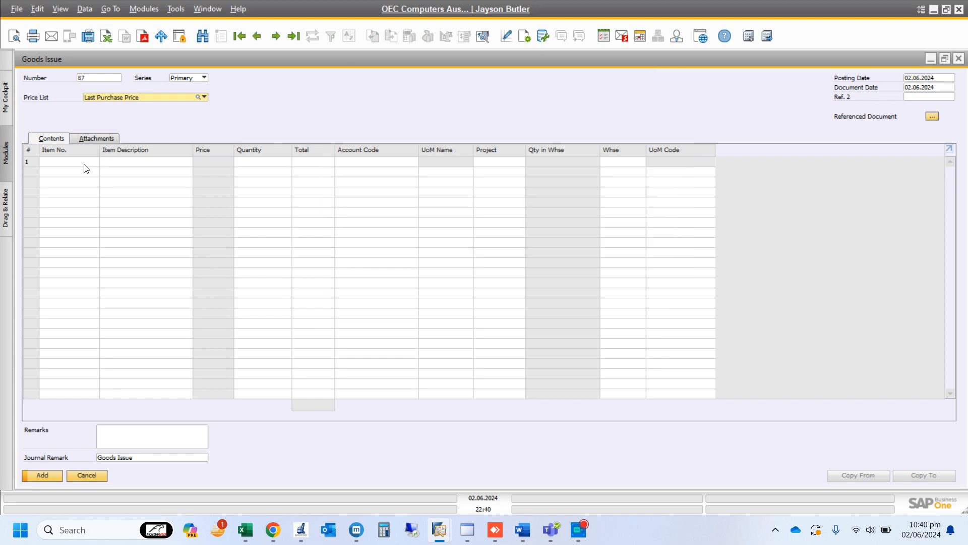
# Add item A00002, J.B. Officeprint 1111, to the first line and set its quantity to 100
pyautogui.click(77, 165)
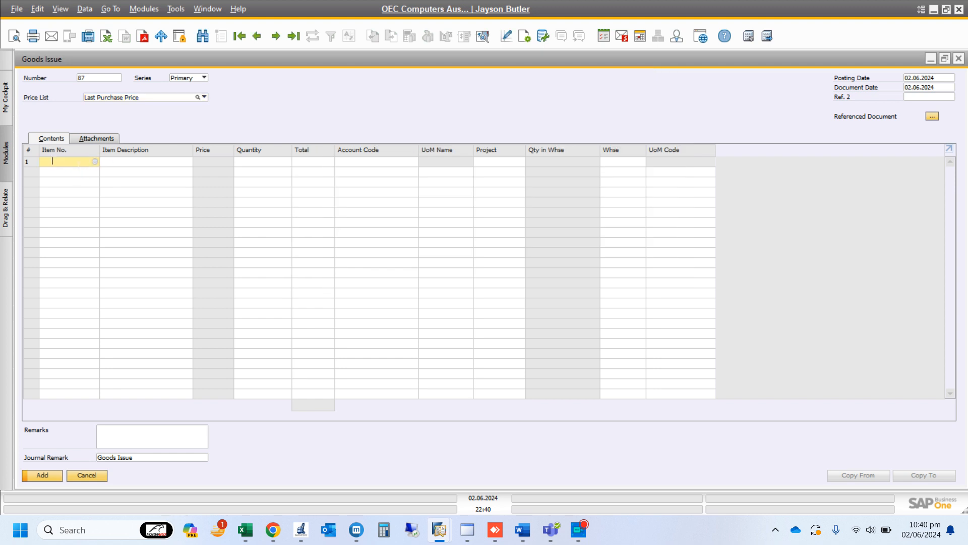
pyautogui.press('Tab')
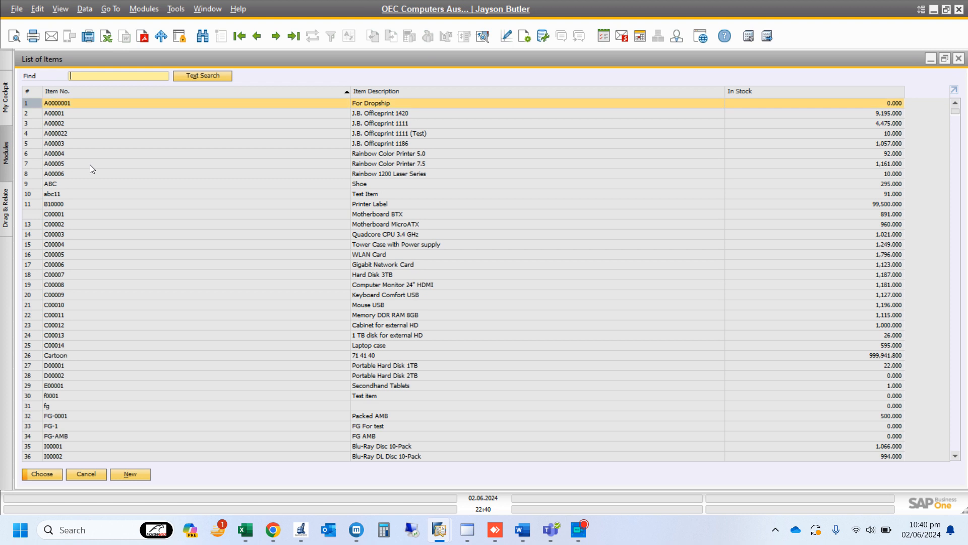
pyautogui.press('Escape')
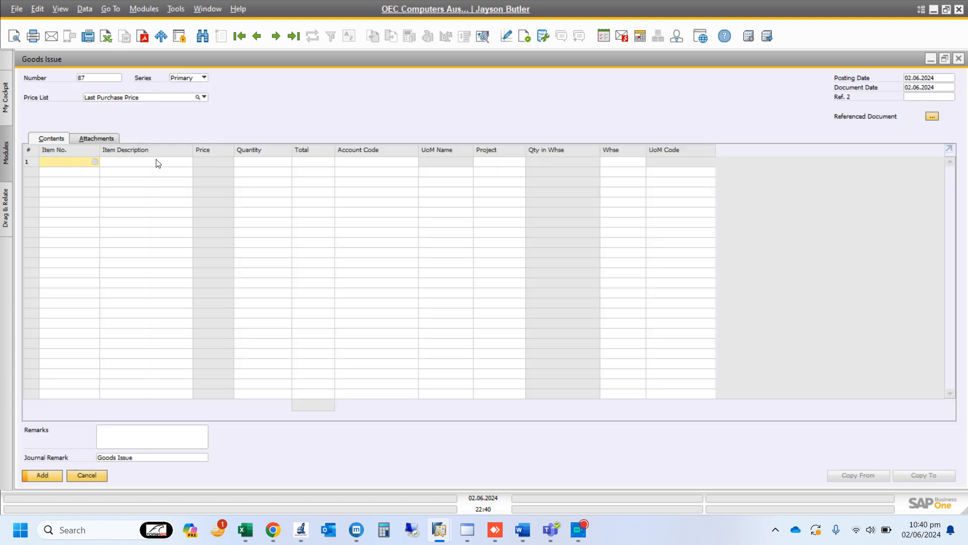
pyautogui.click(95, 164)
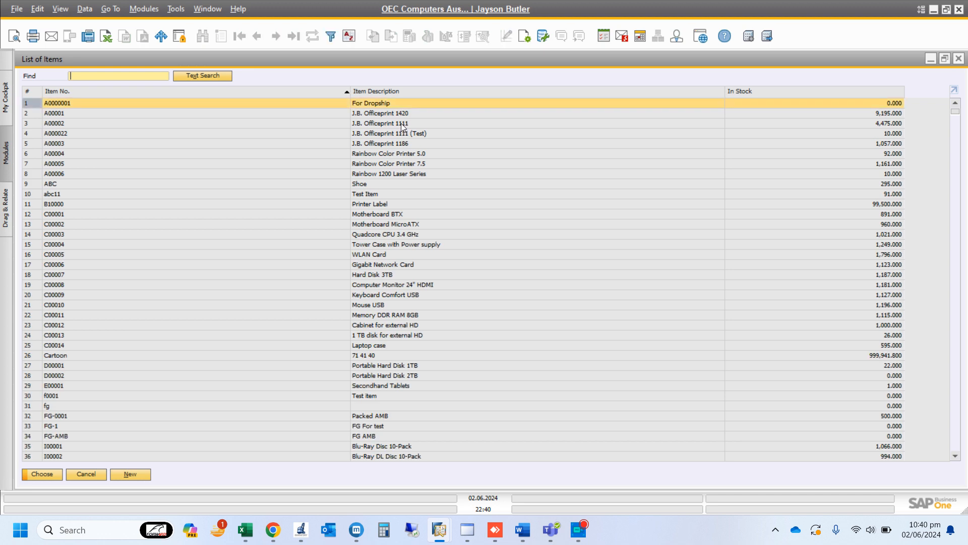
pyautogui.doubleClick(401, 123)
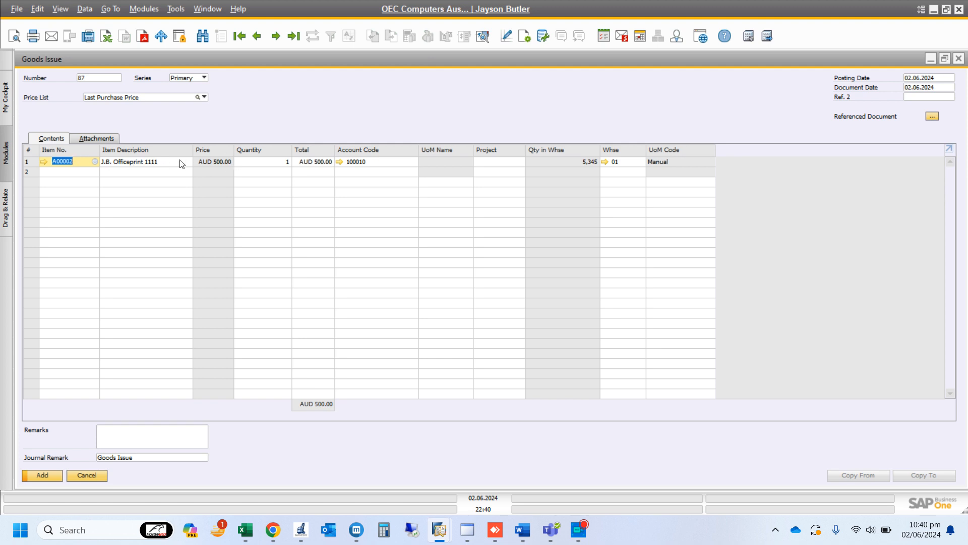
pyautogui.click(276, 162)
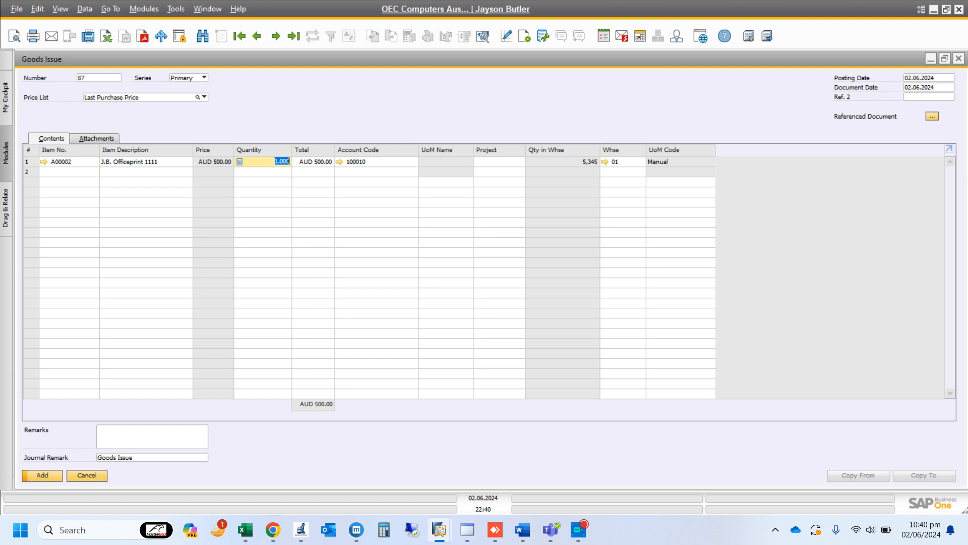
pyautogui.write('10')
pyautogui.press('Tab')
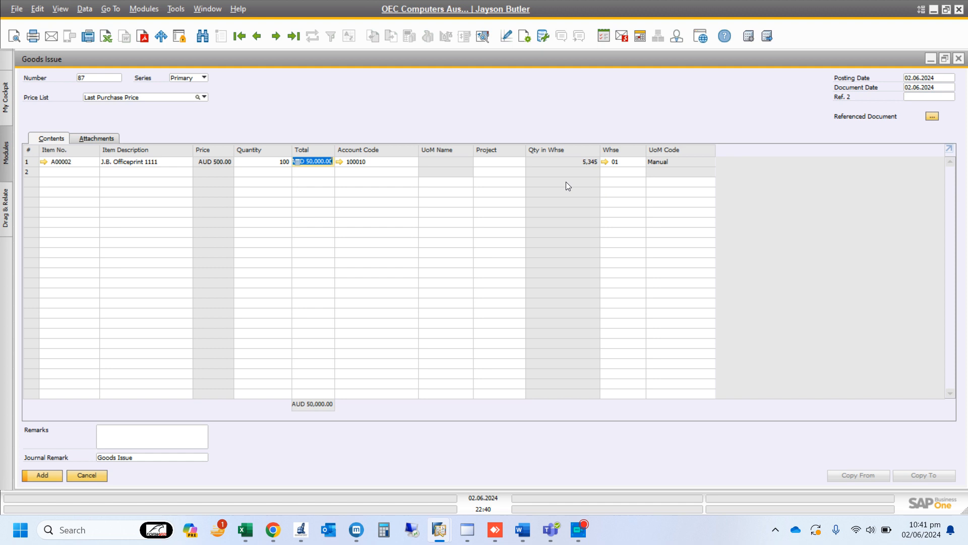
# Search the list of accounts by account name for "work" from the line's account code
pyautogui.click(363, 162)
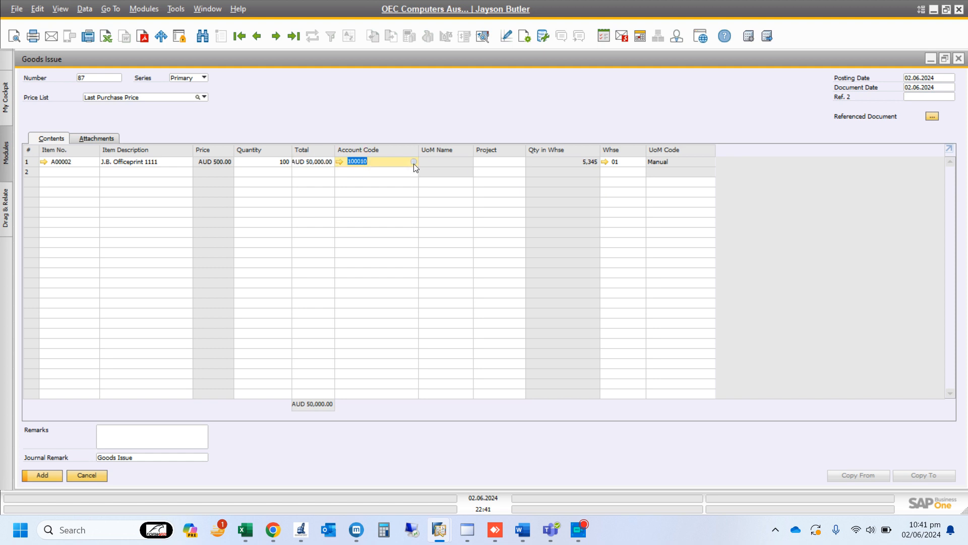
pyautogui.click(413, 162)
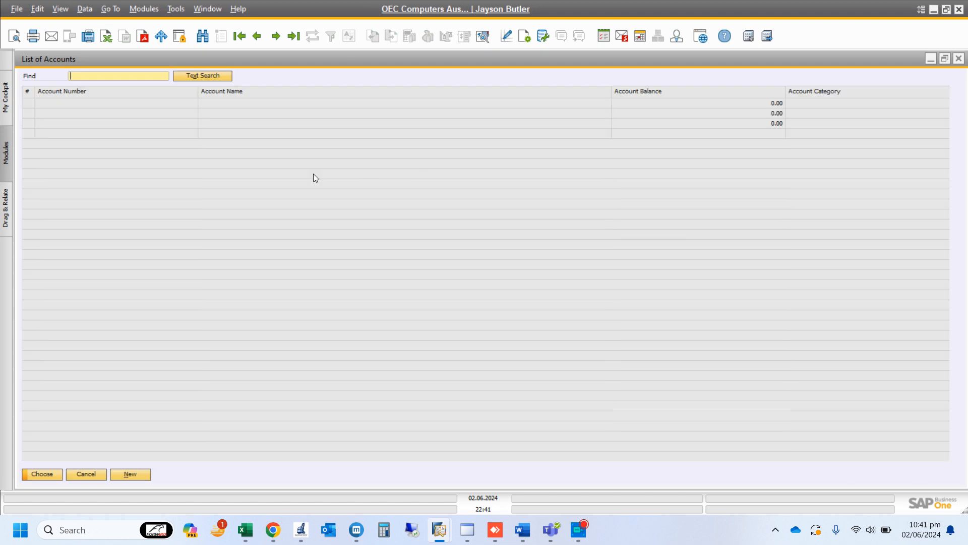
pyautogui.doubleClick(250, 92)
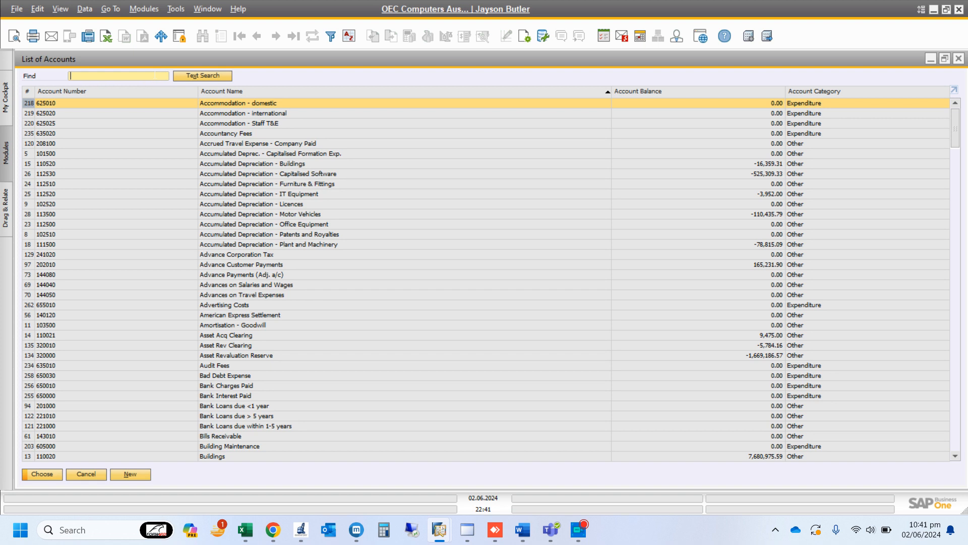
pyautogui.write('wor')
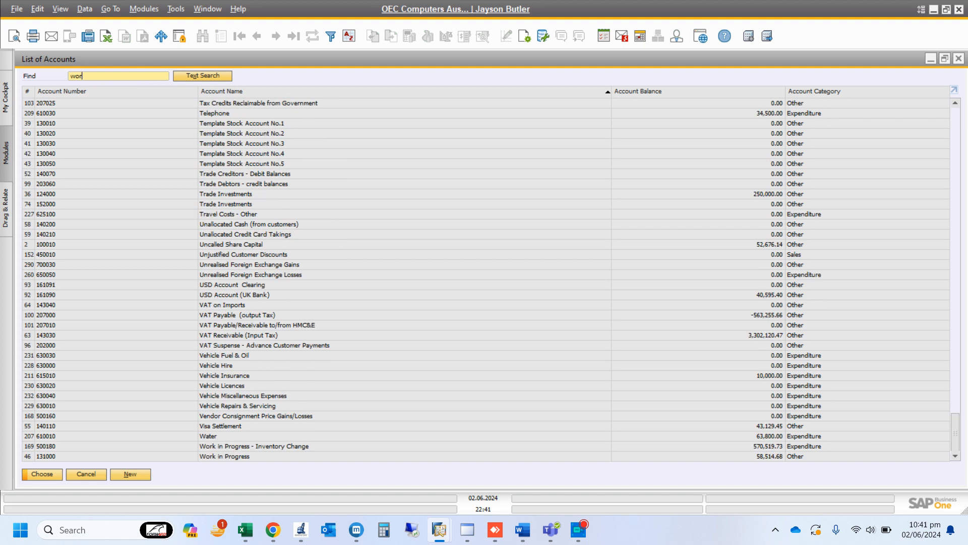
pyautogui.write('k')
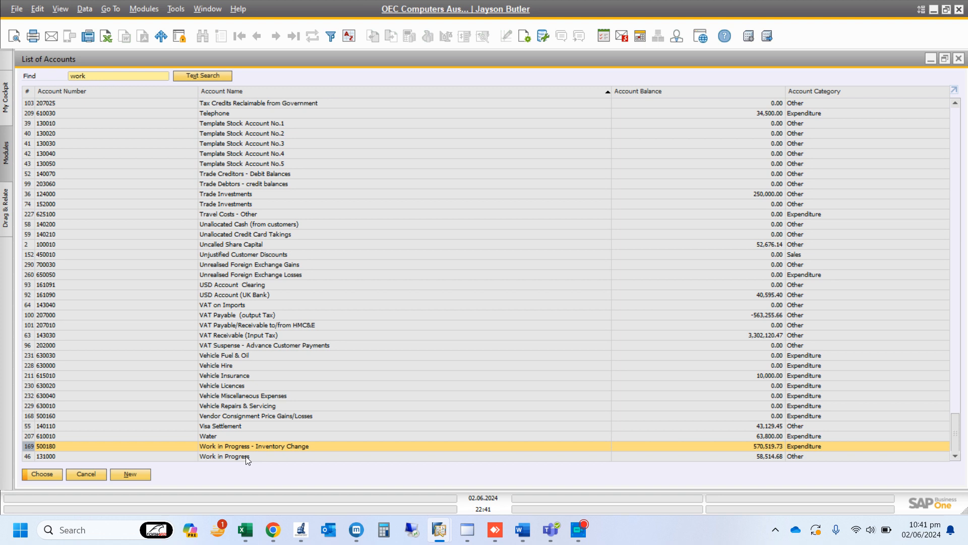
# Open the Chart of Accounts and view the Work in Progress account 131000 under current assets
pyautogui.click(130, 474)
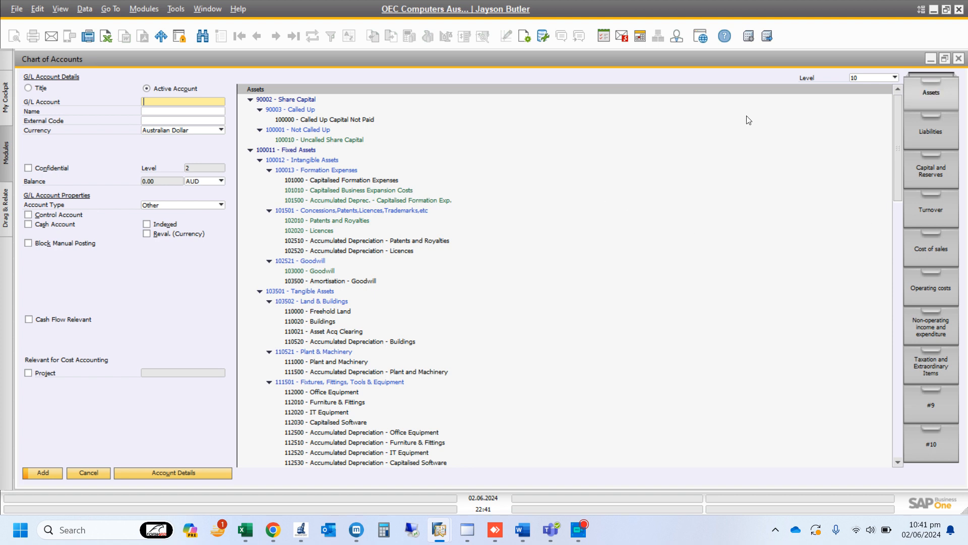
pyautogui.scroll(-2, 356, 228)
pyautogui.scroll(-6, 357, 232)
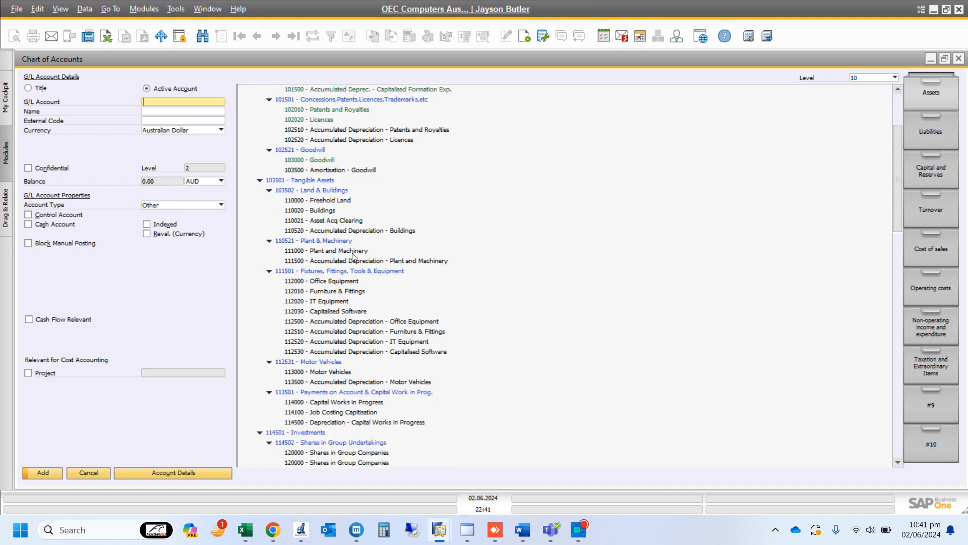
pyautogui.scroll(-5, 356, 275)
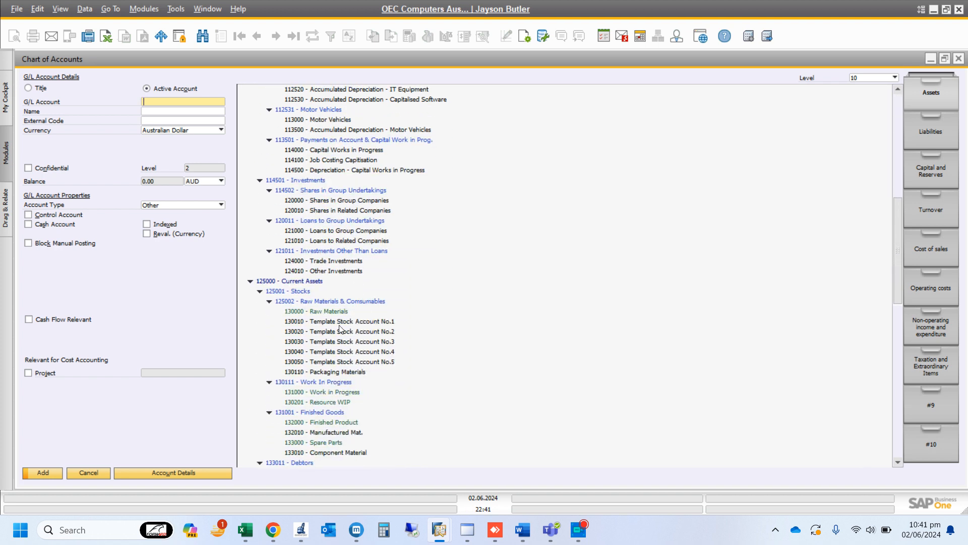
pyautogui.click(347, 393)
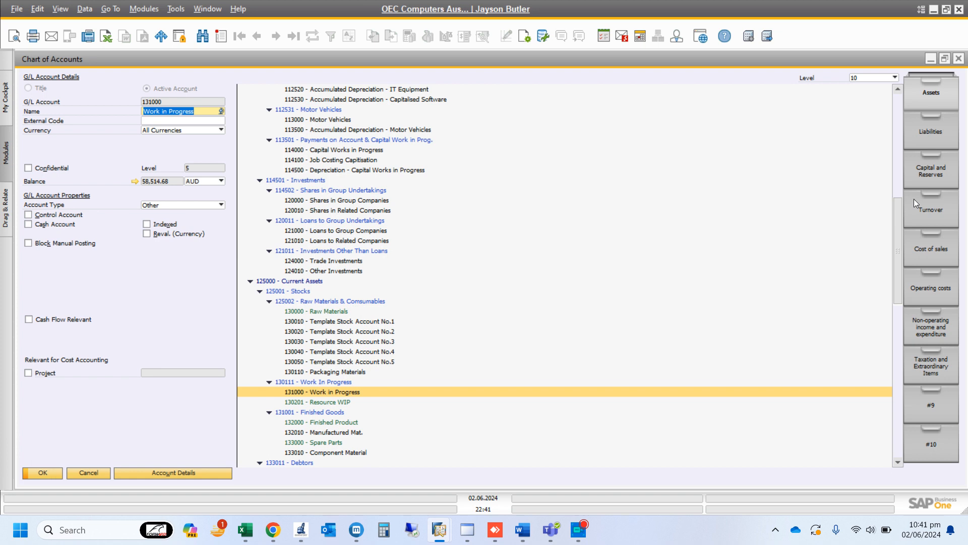
# Look up Raw Materials - Cost of Goods Sold under Cost of sales and set the line's account code to 500005
pyautogui.click(939, 252)
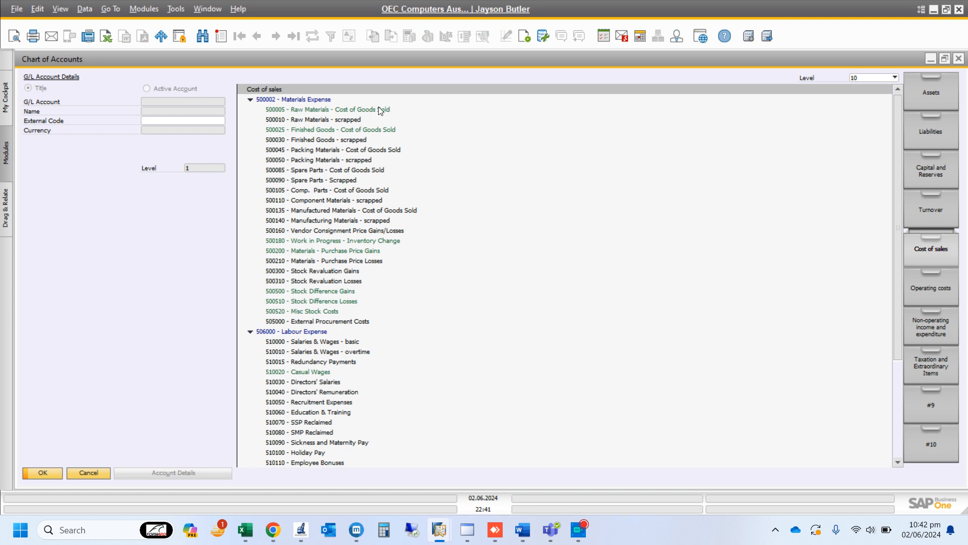
pyautogui.click(309, 109)
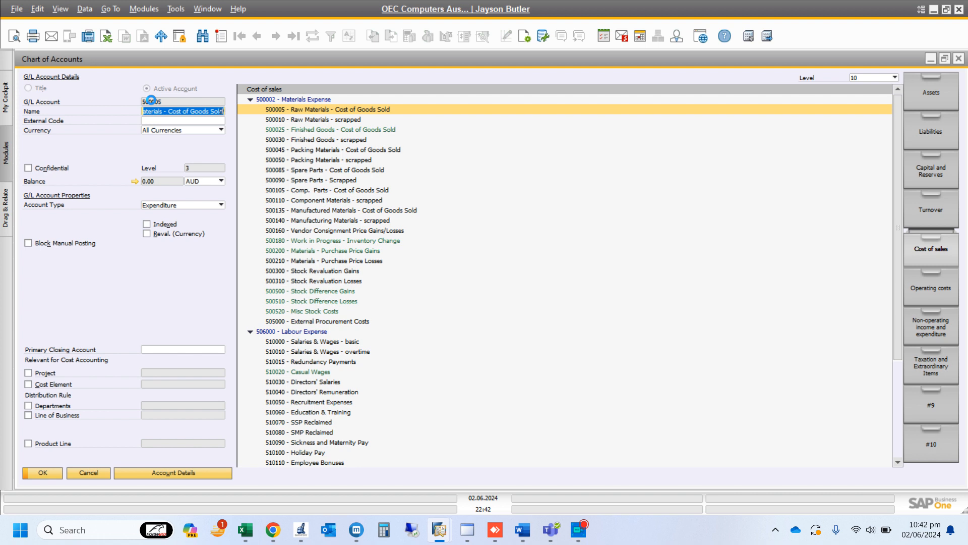
pyautogui.rightClick(152, 109)
pyautogui.click(959, 58)
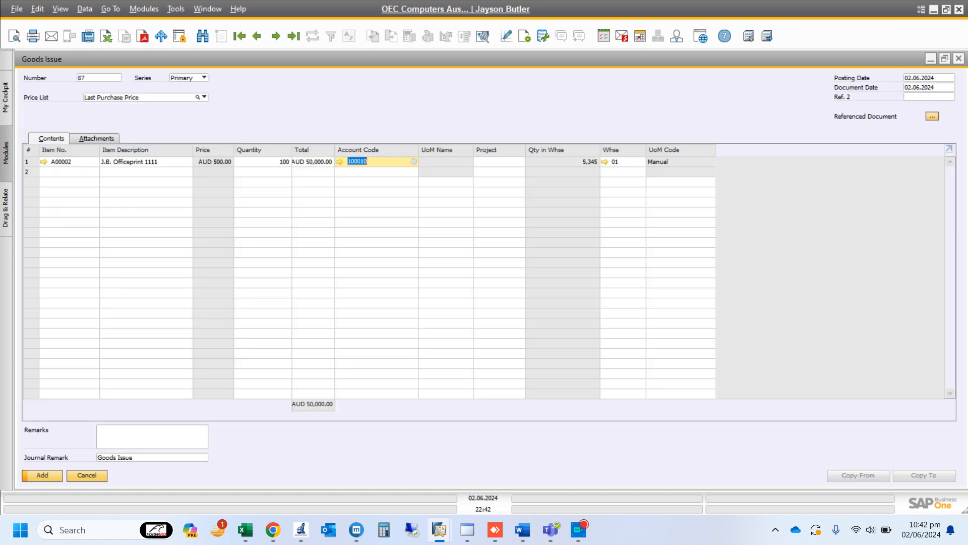
pyautogui.press('Delete')
pyautogui.write('500005')
pyautogui.press('Tab')
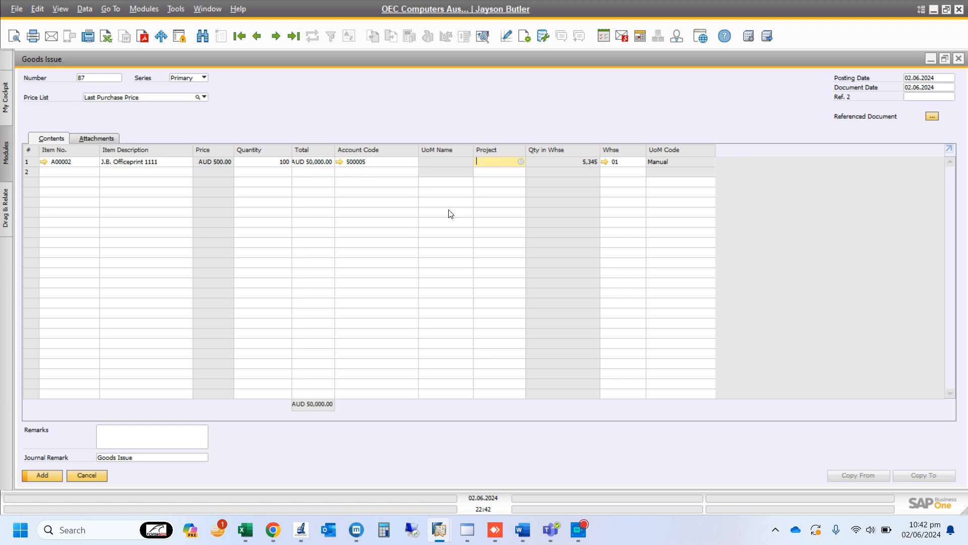
# Check the available projects without choosing one, and add the goods issue, confirming that it cannot be changed
pyautogui.click(521, 161)
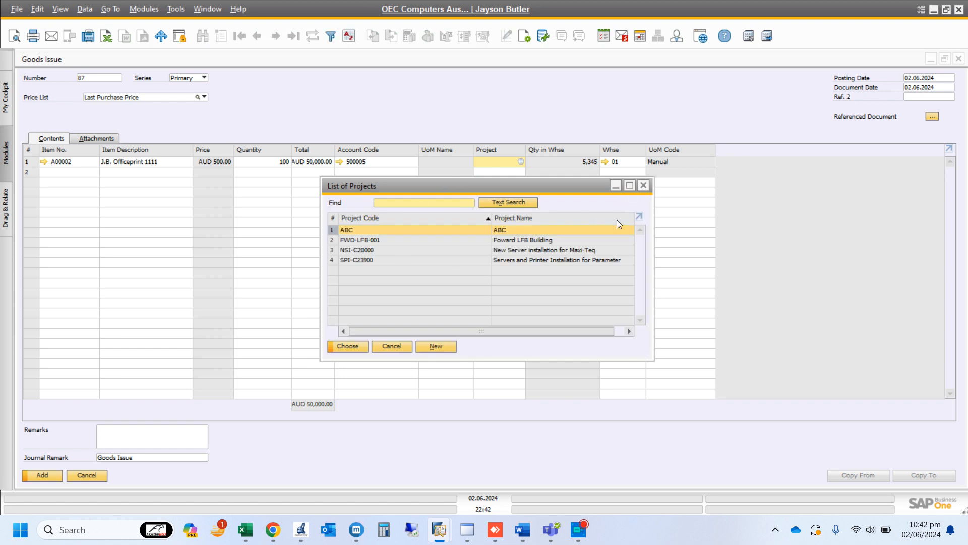
pyautogui.click(643, 185)
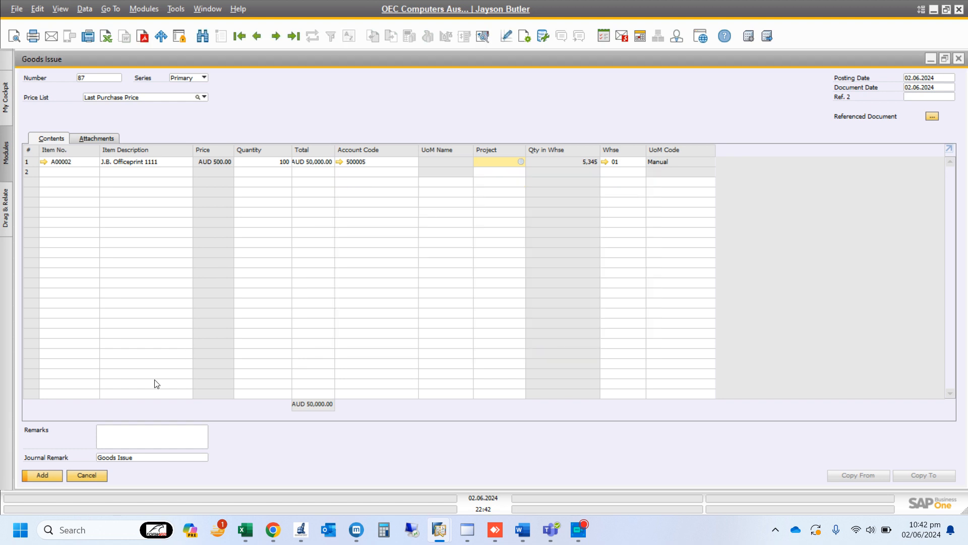
pyautogui.click(42, 476)
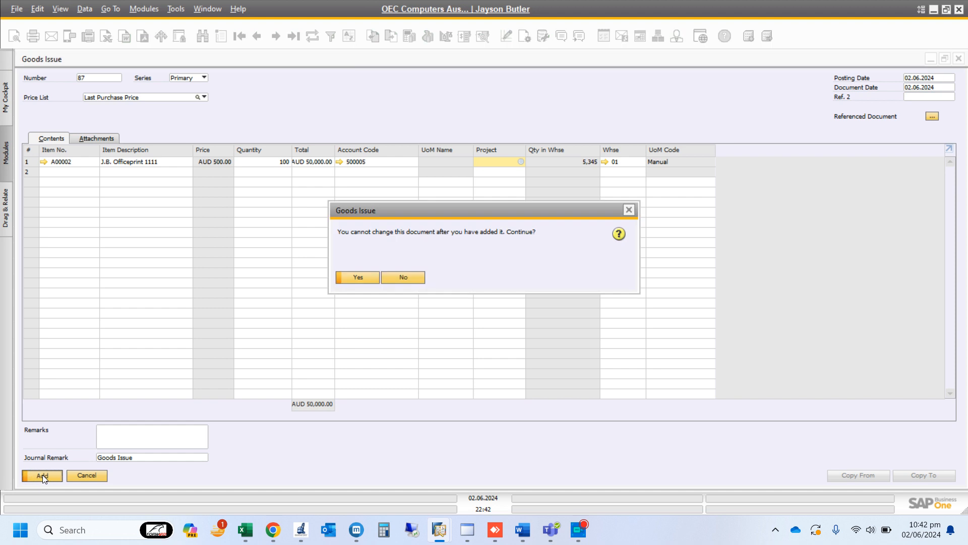
pyautogui.click(358, 277)
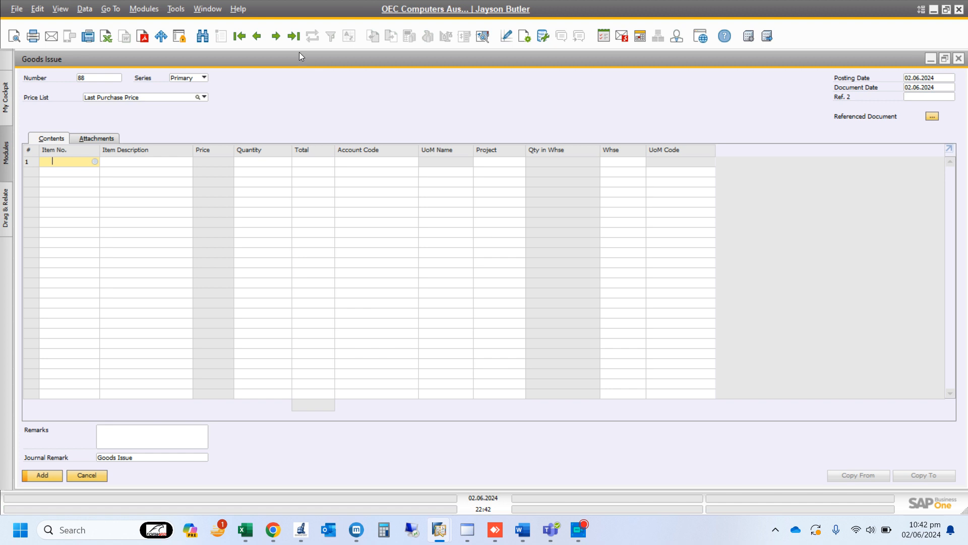
# Open the last goods issue and review the debit and credit accounts in its journal entry
pyautogui.click(293, 38)
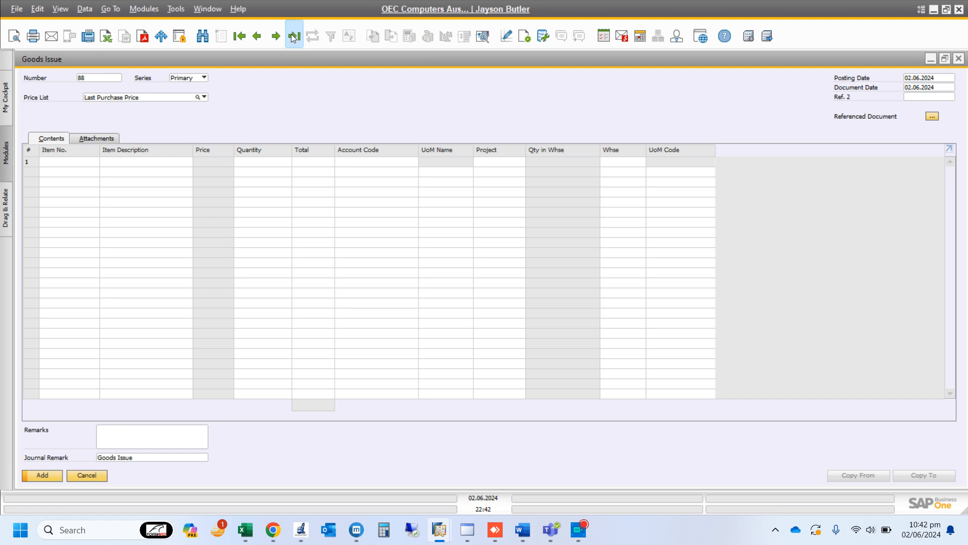
pyautogui.rightClick(322, 98)
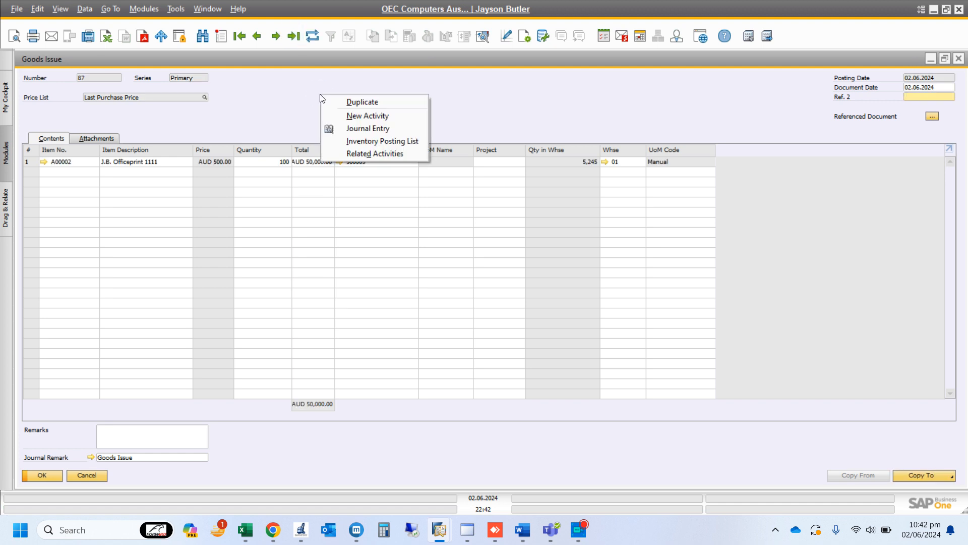
pyautogui.click(348, 127)
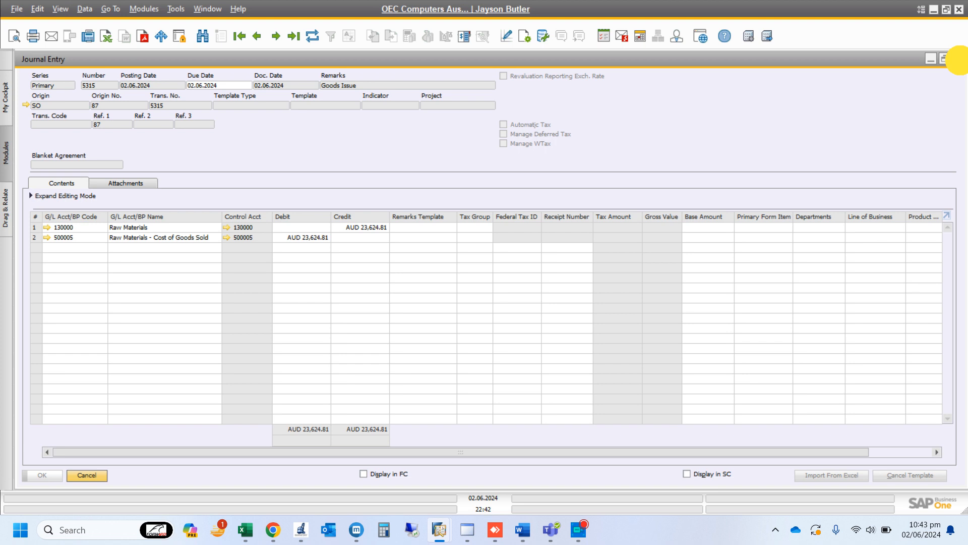
pyautogui.click(958, 60)
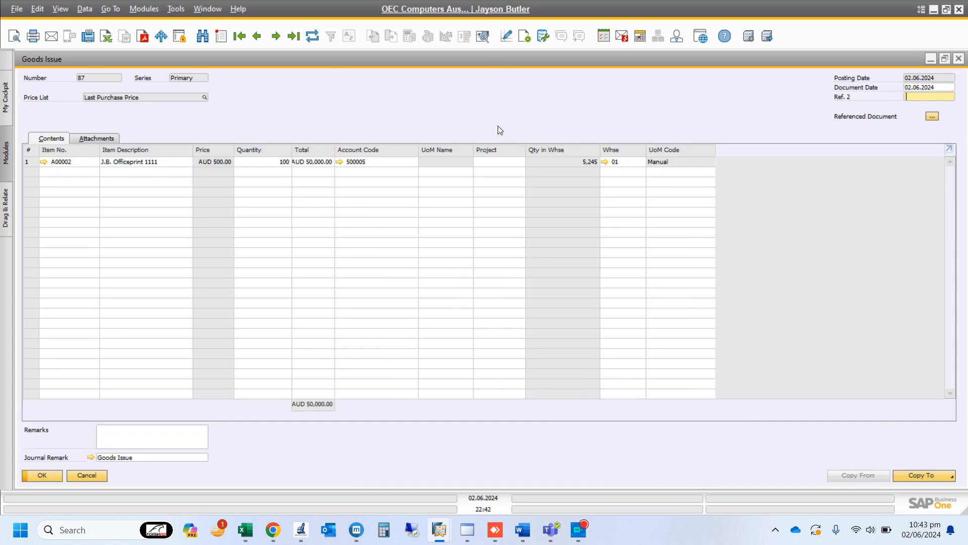